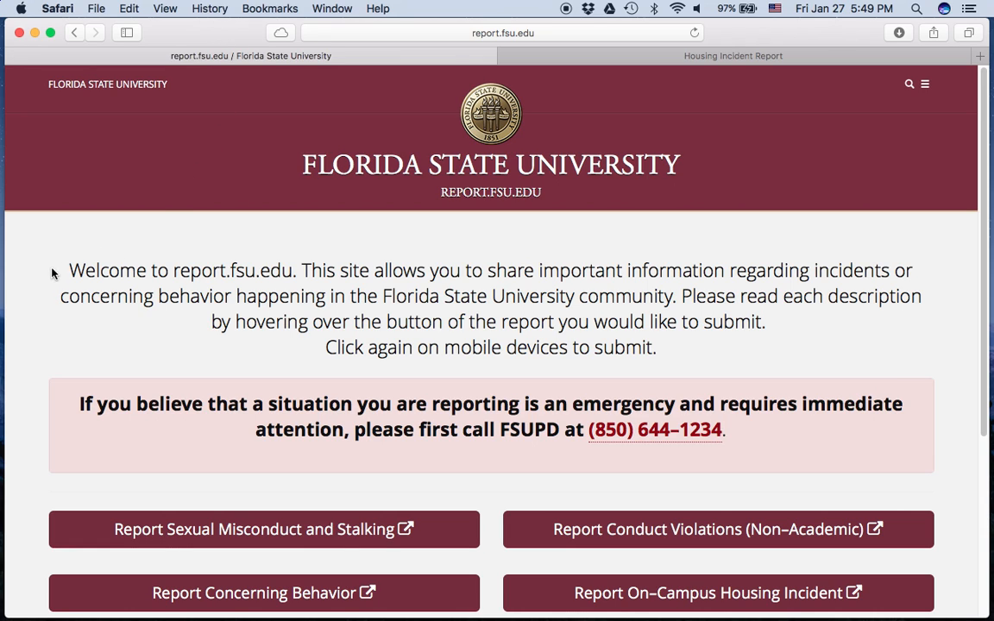
# Switch to the Housing Incident Report form in Safari.
pyautogui.scroll(-6, 30, 275)
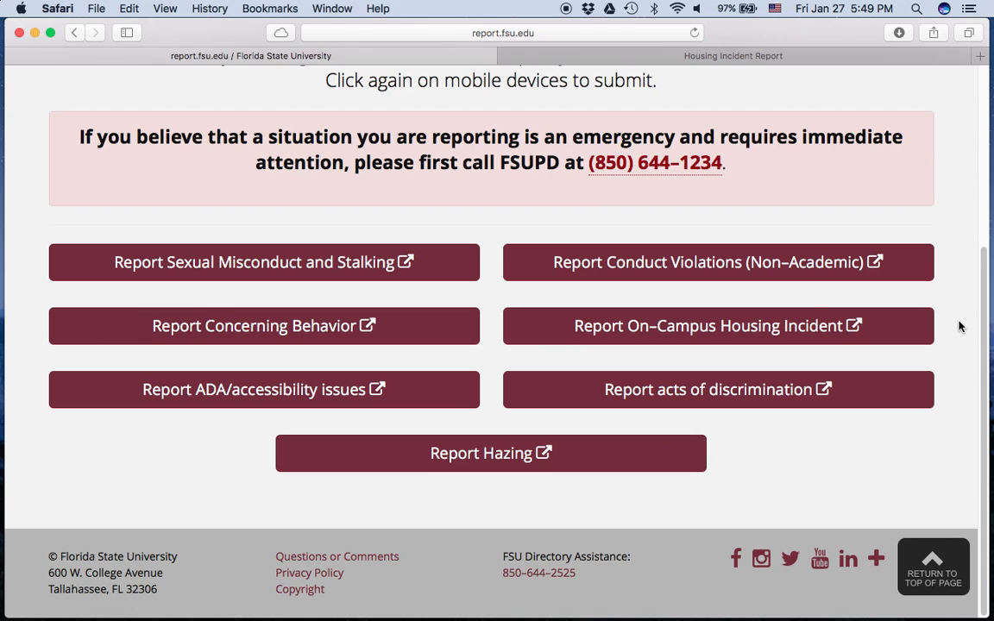
pyautogui.moveTo(723, 337)
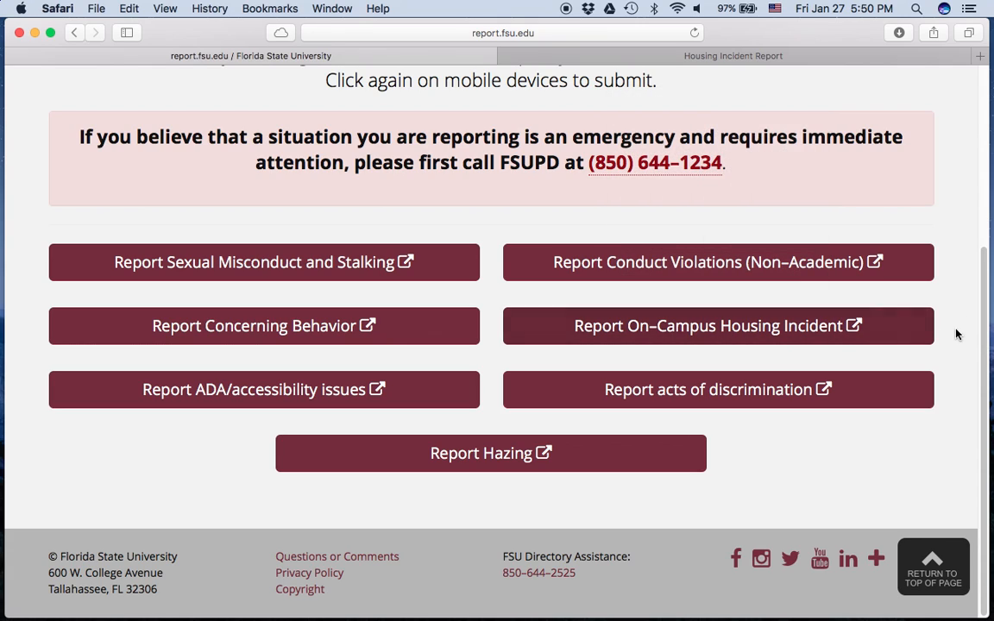
pyautogui.click(787, 57)
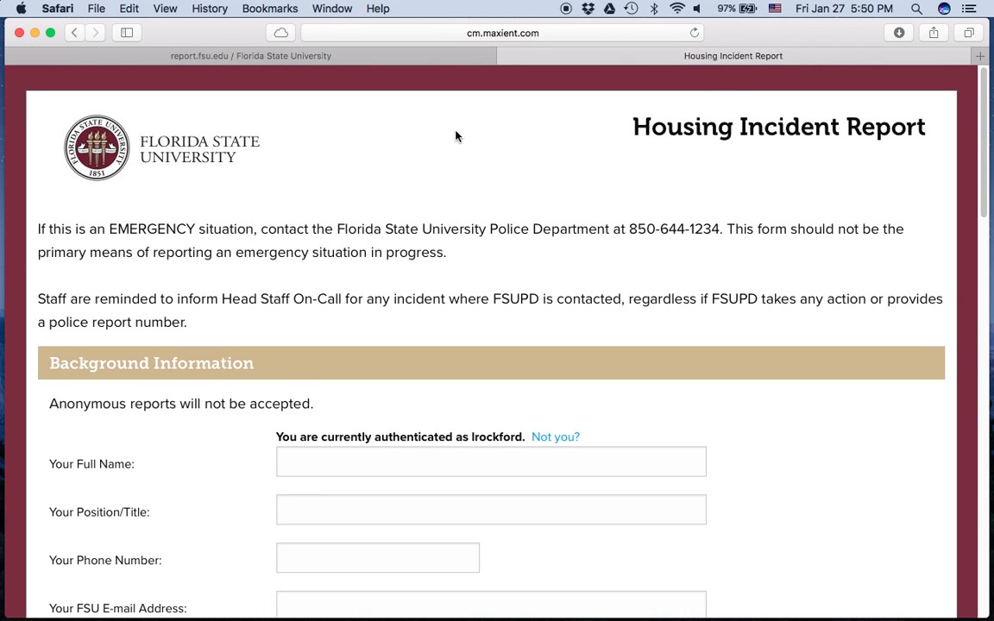
# Review Background Information (TEST IR, 1 UH-REYNOLDS HALL) and highlight the signed-in username.
pyautogui.scroll(-3, 455, 136)
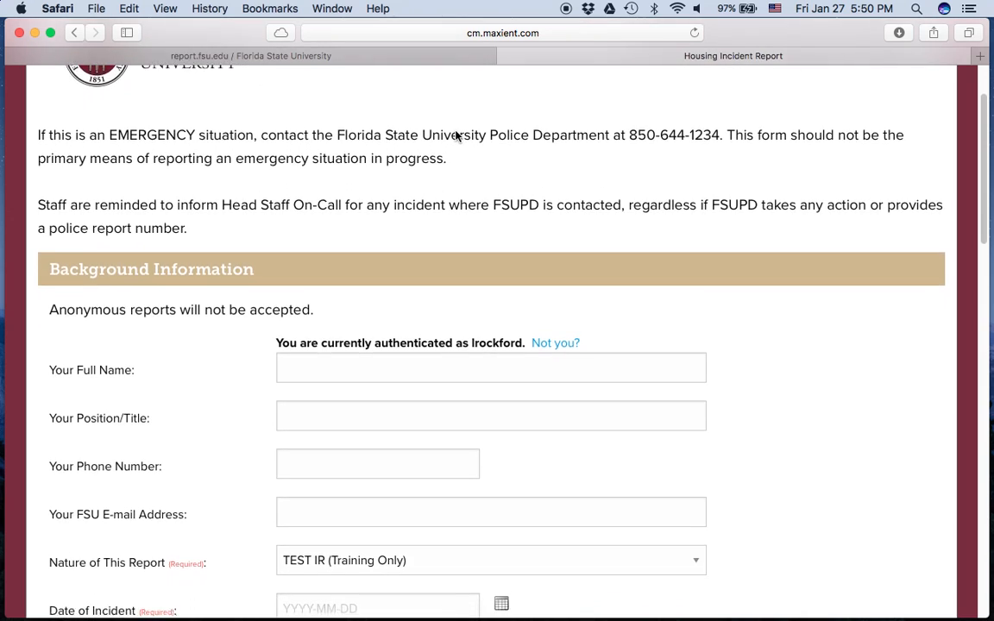
pyautogui.scroll(-3, 455, 137)
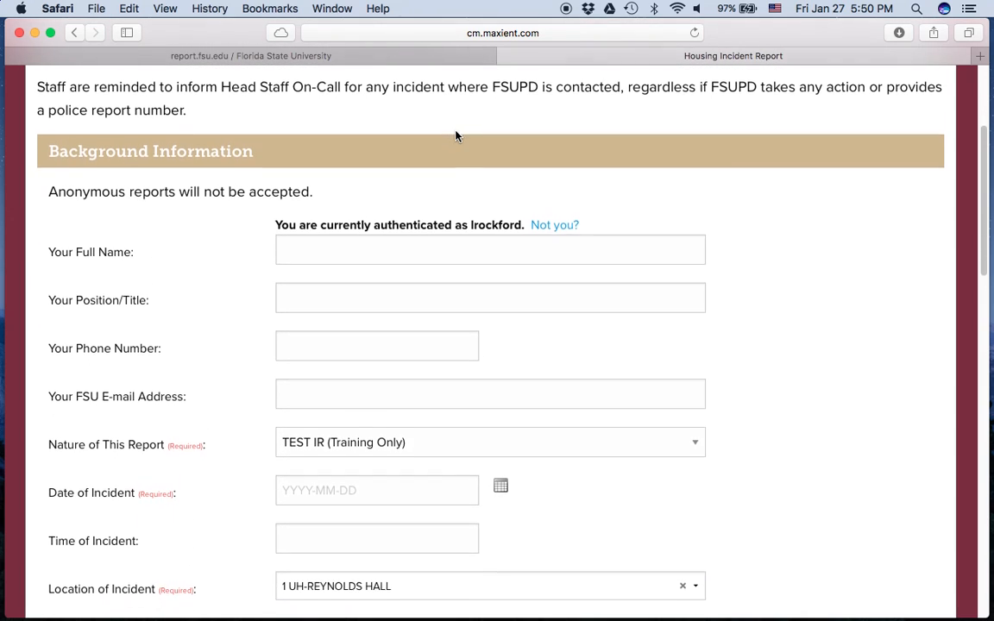
pyautogui.scroll(2, 456, 136)
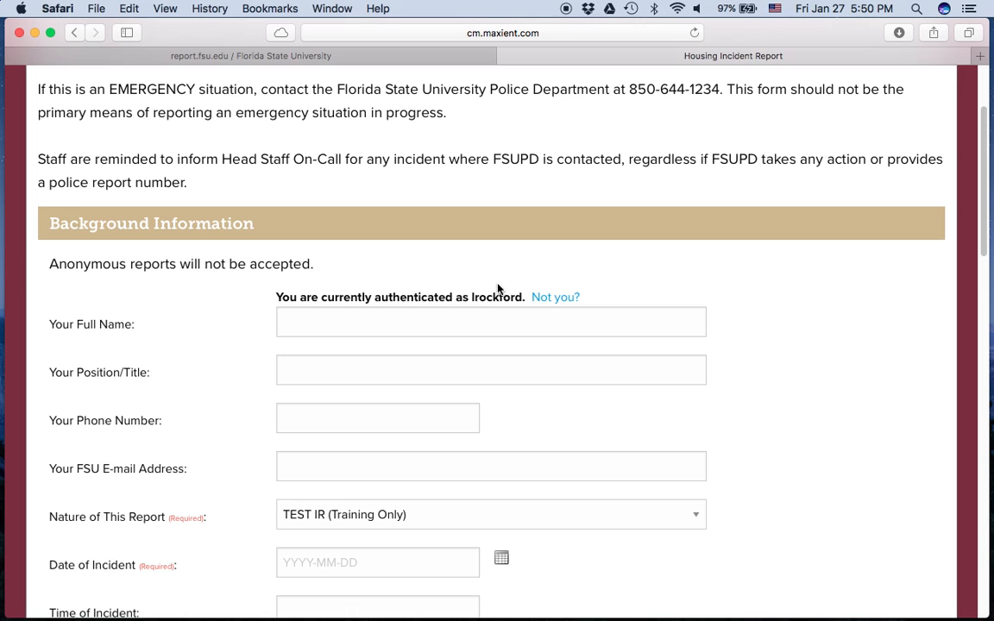
pyautogui.moveTo(471, 297); pyautogui.dragTo(523, 295)
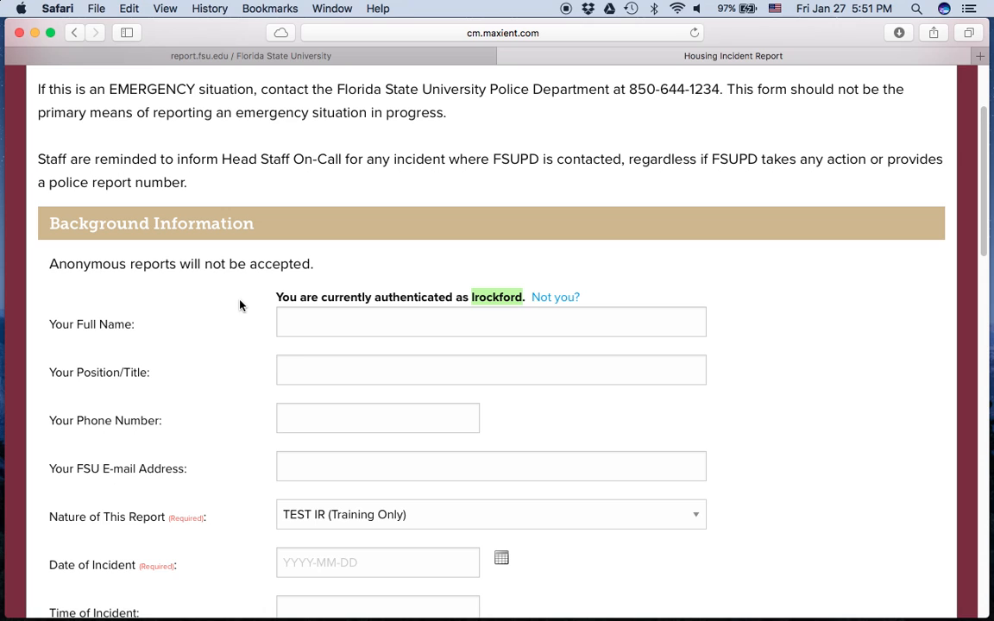
pyautogui.scroll(-2, 240, 304)
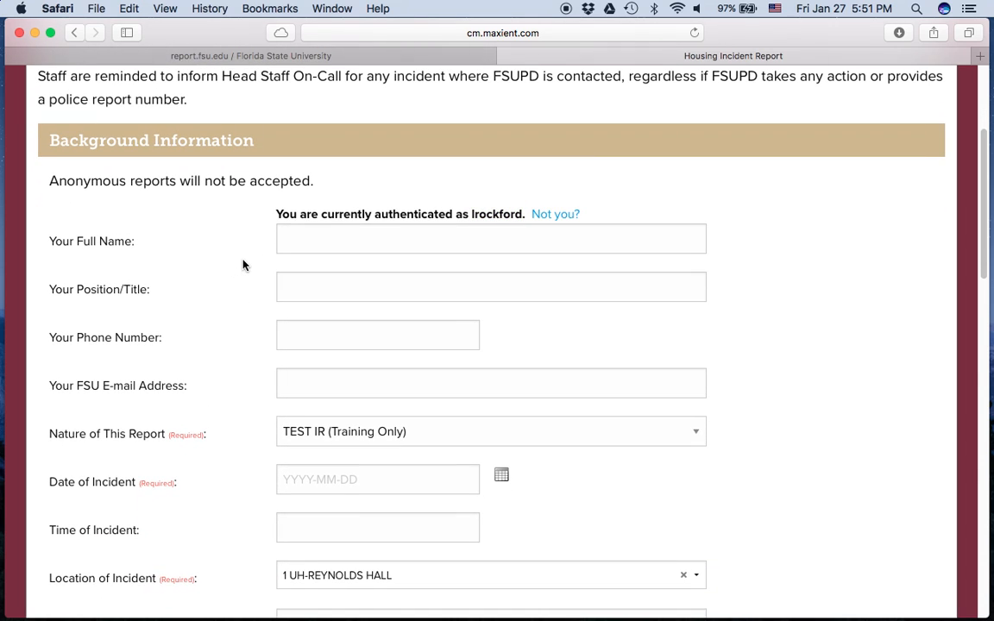
pyautogui.scroll(-1, 267, 260)
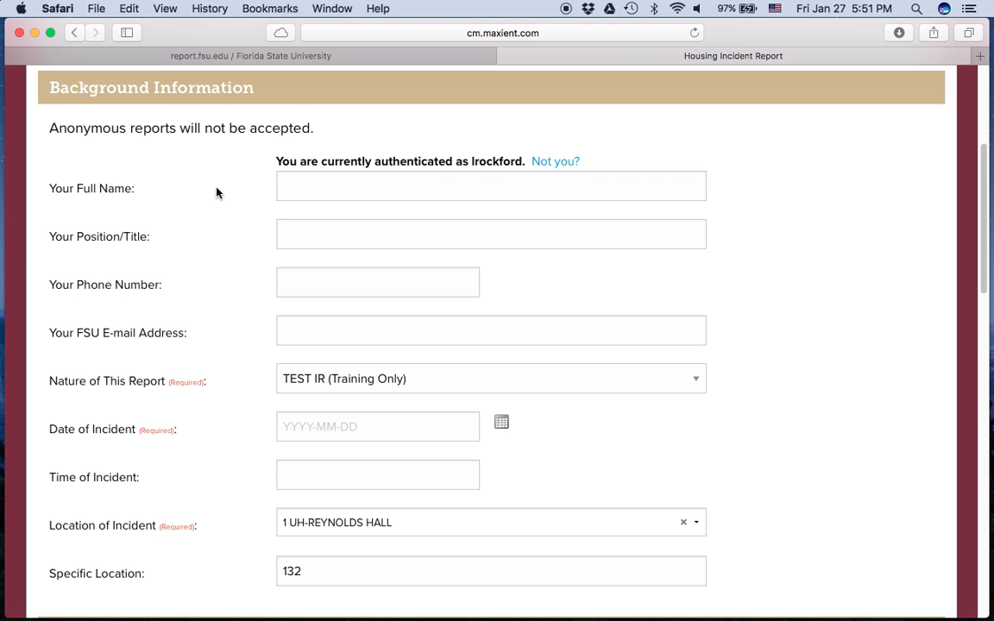
pyautogui.click(299, 240)
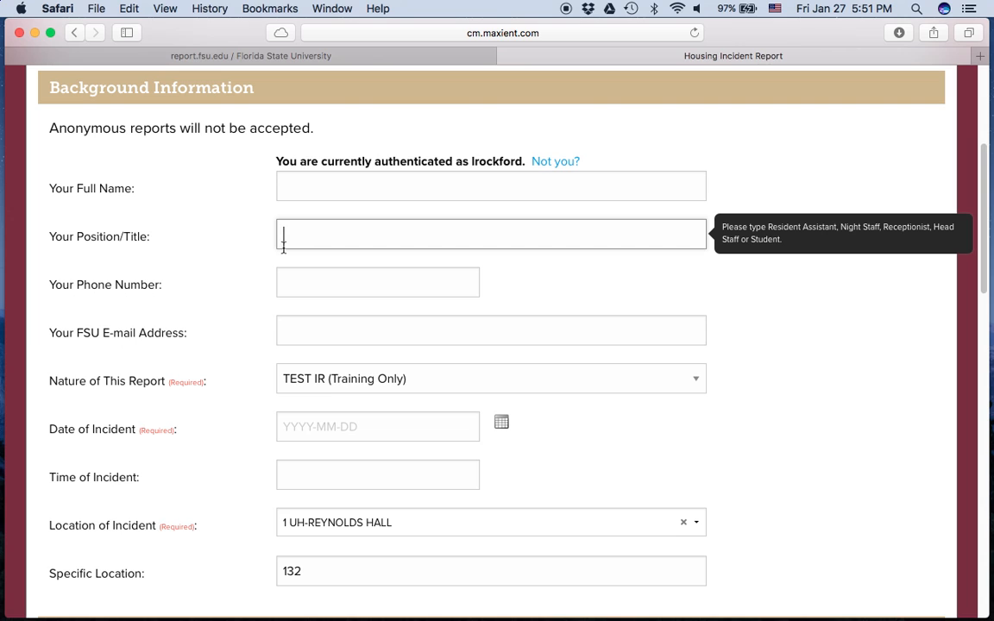
pyautogui.click(295, 281)
pyautogui.scroll(-2, 244, 314)
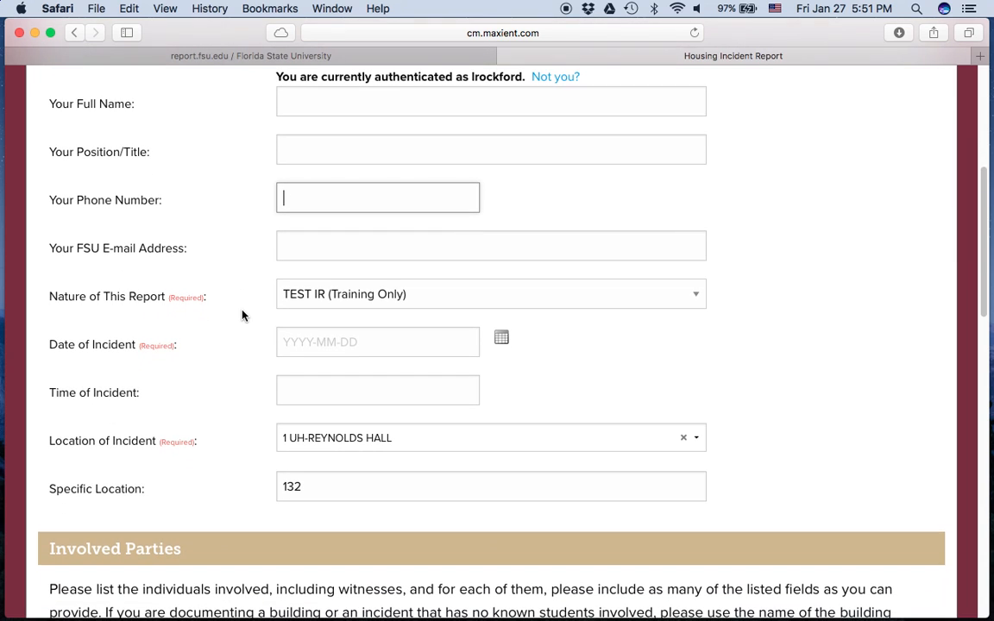
pyautogui.click(292, 247)
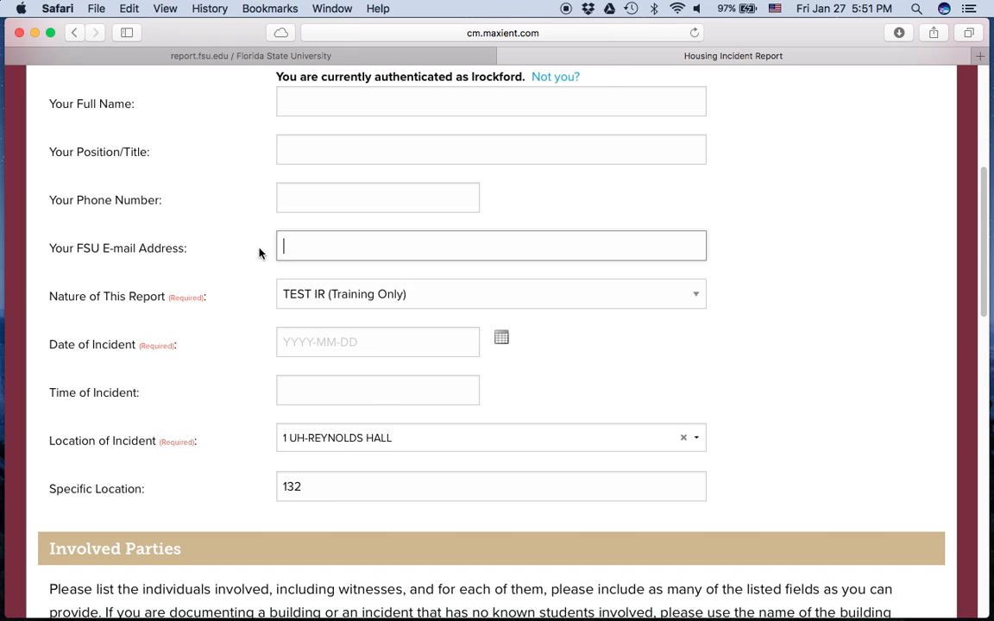
pyautogui.scroll(-2, 257, 259)
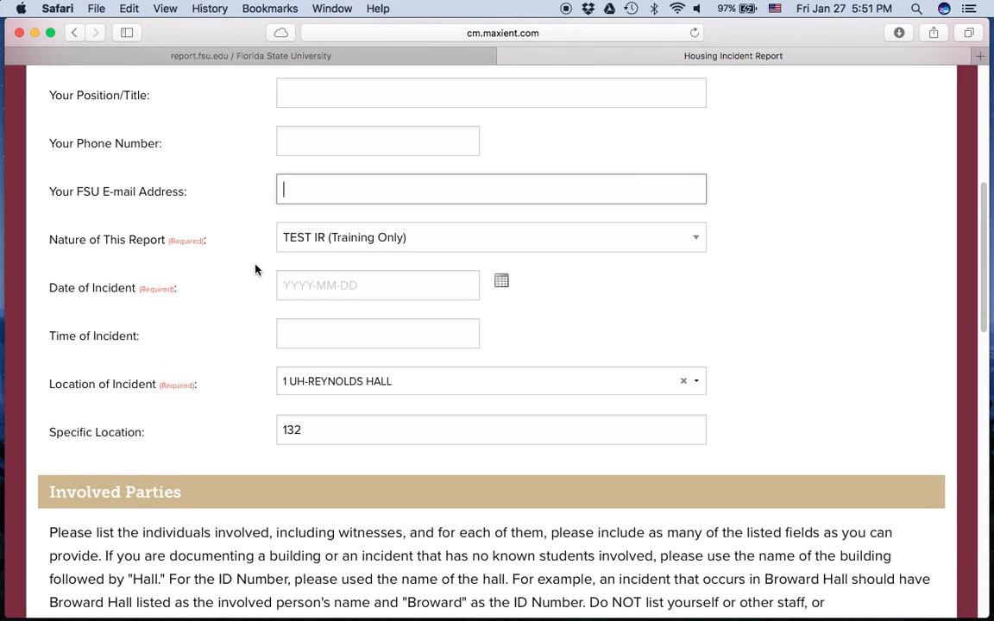
pyautogui.scroll(-5, 255, 269)
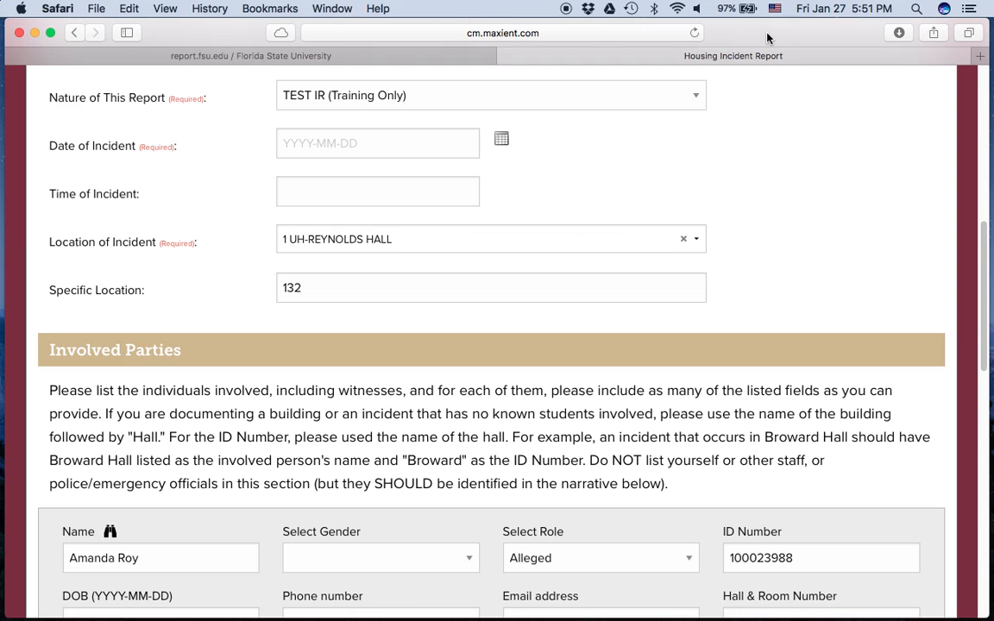
pyautogui.click(698, 97)
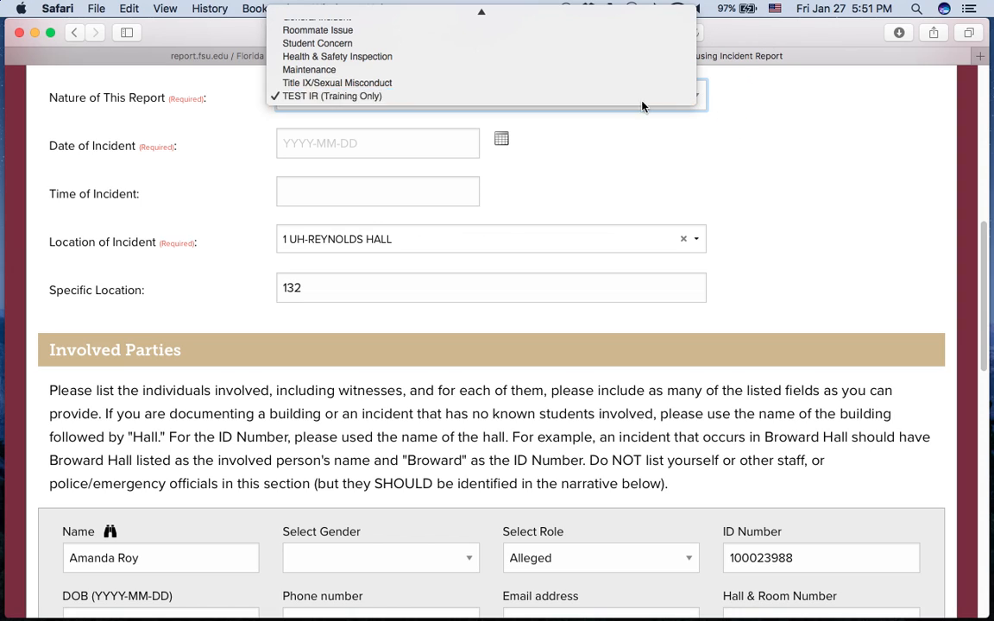
pyautogui.scroll(2, 570, 79)
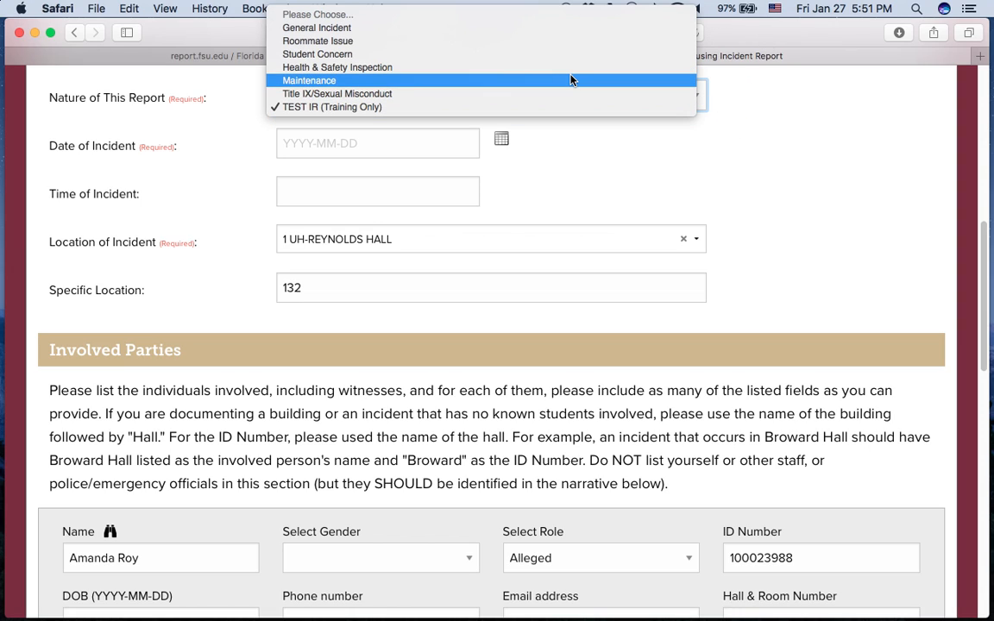
pyautogui.click(431, 107)
pyautogui.scroll(3, 798, 158)
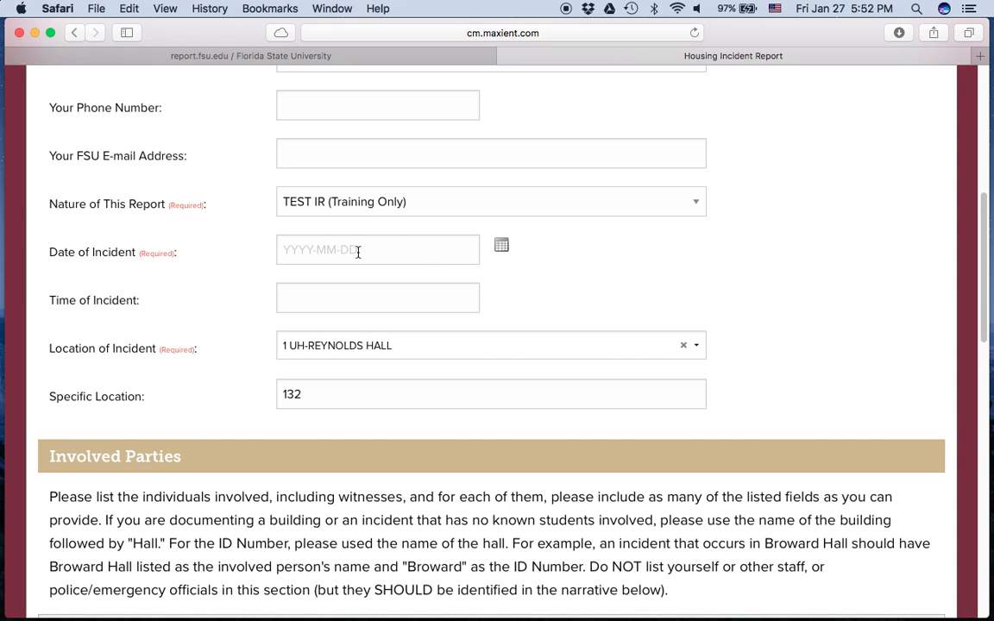
pyautogui.click(502, 248)
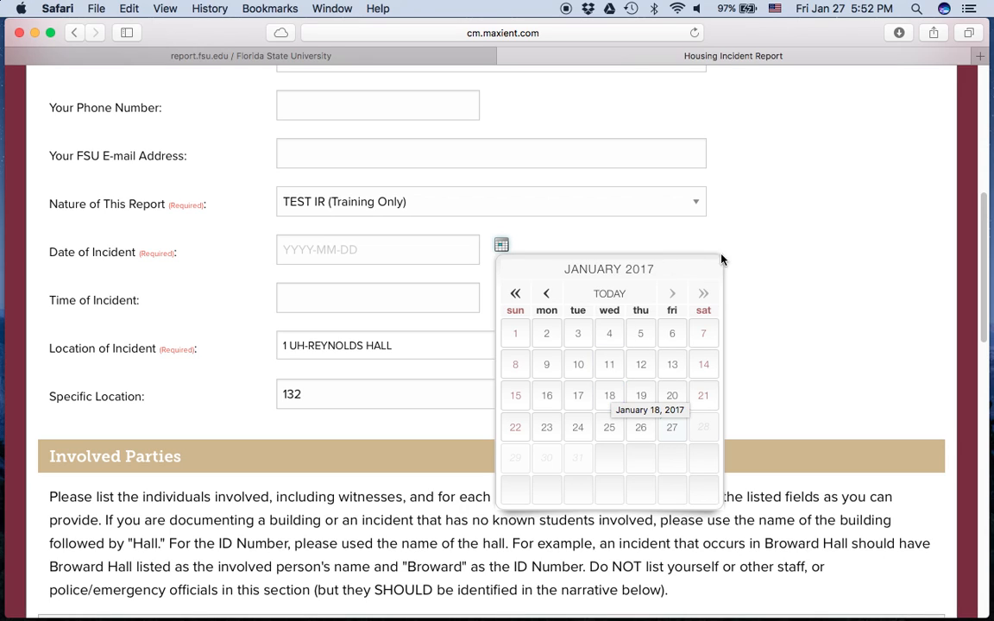
pyautogui.click(769, 257)
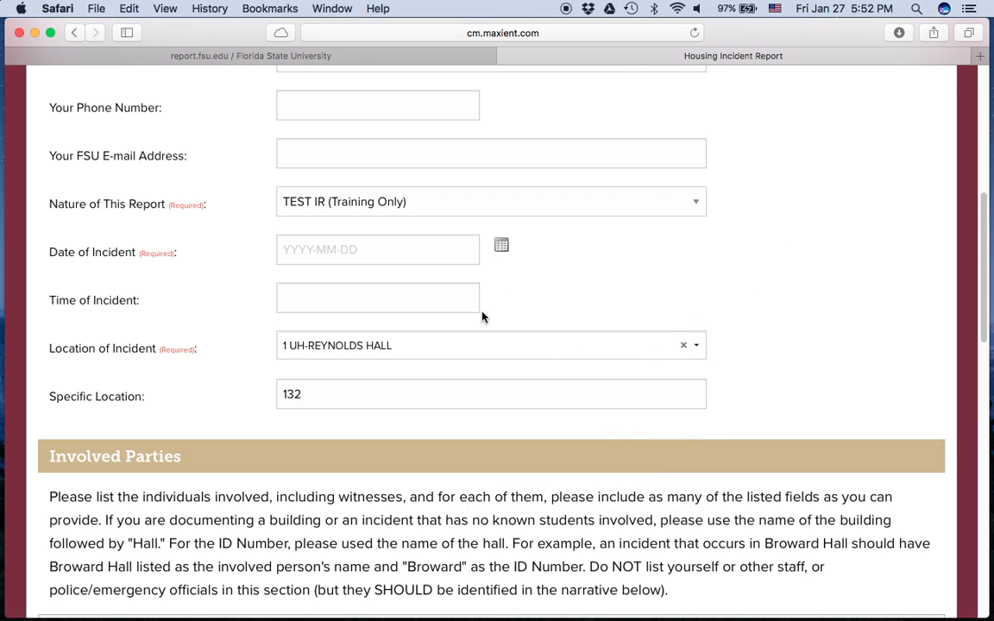
pyautogui.click(430, 304)
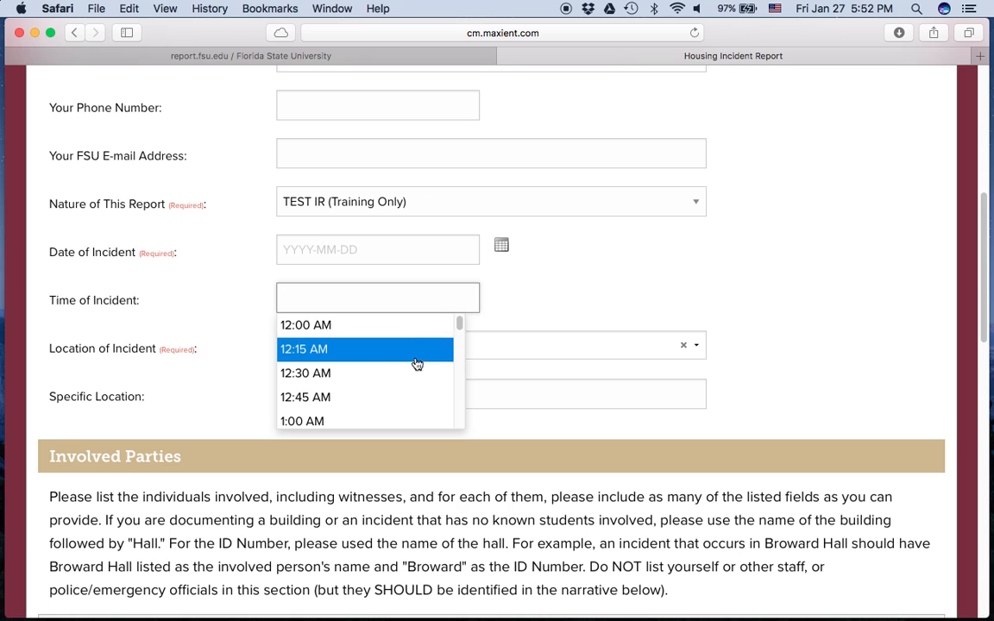
pyautogui.scroll(-3, 415, 363)
pyautogui.scroll(2, 415, 367)
pyautogui.scroll(2, 415, 369)
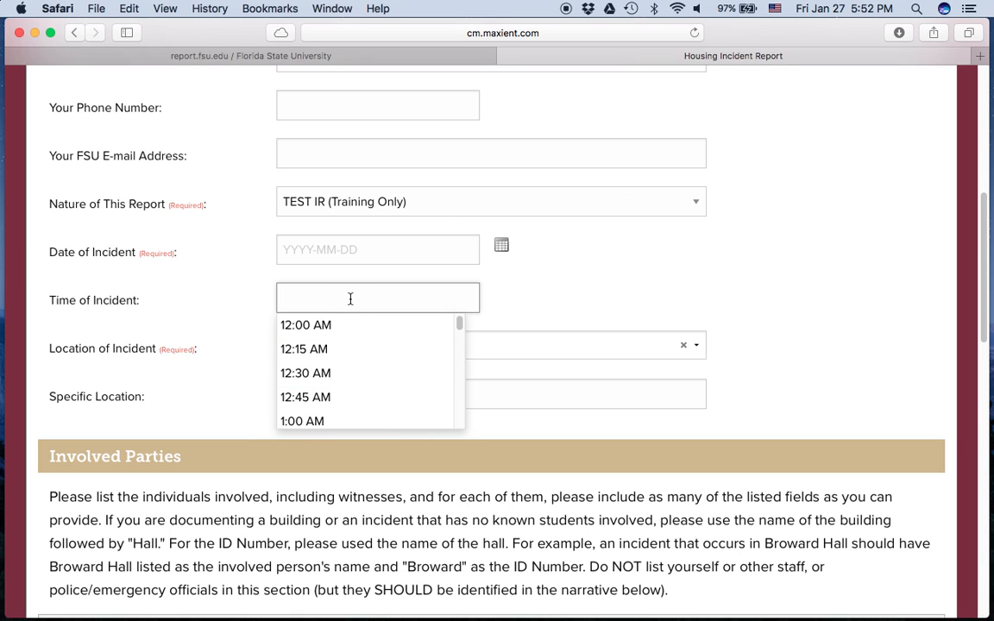
pyautogui.click(248, 296)
pyautogui.click(248, 363)
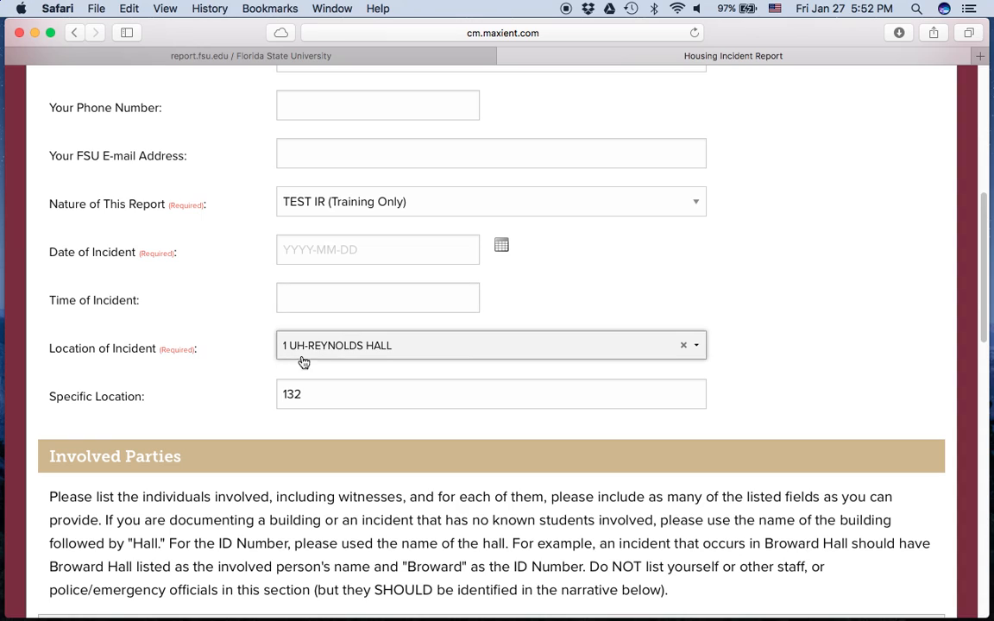
# Clear the incident location and reselect 1 UH-REYNOLDS HALL.
pyautogui.click(684, 347)
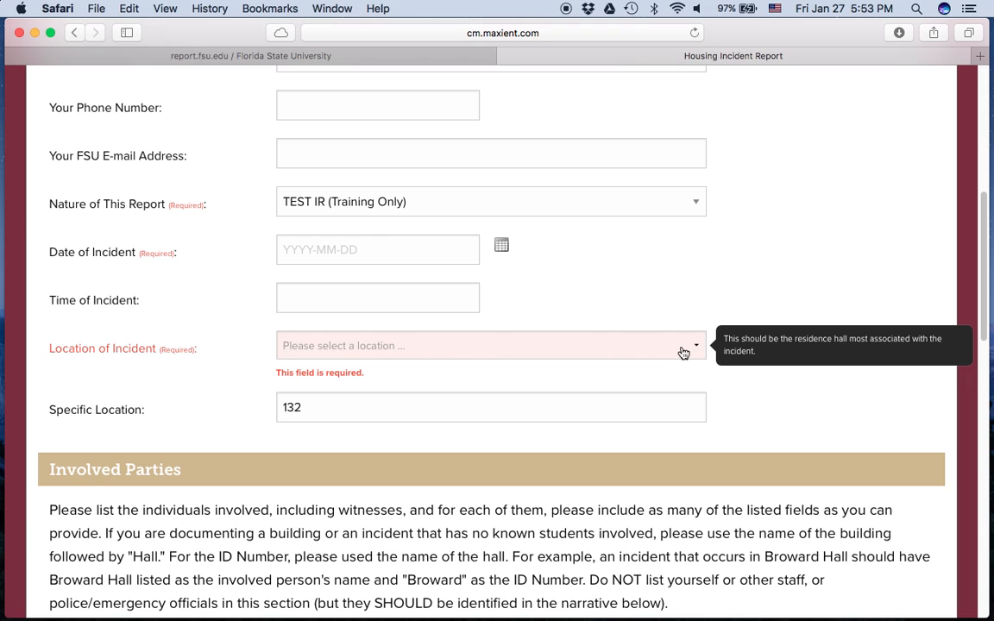
pyautogui.click(617, 347)
pyautogui.scroll(-10, 460, 426)
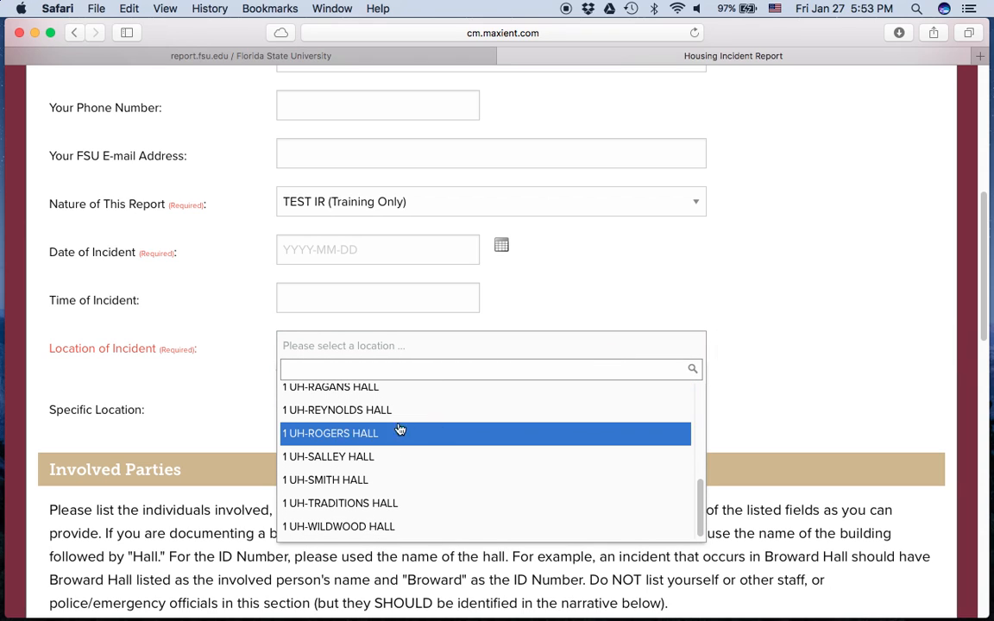
pyautogui.click(338, 410)
# Delete room number 132 from the Specific Location field.
pyautogui.click(321, 406)
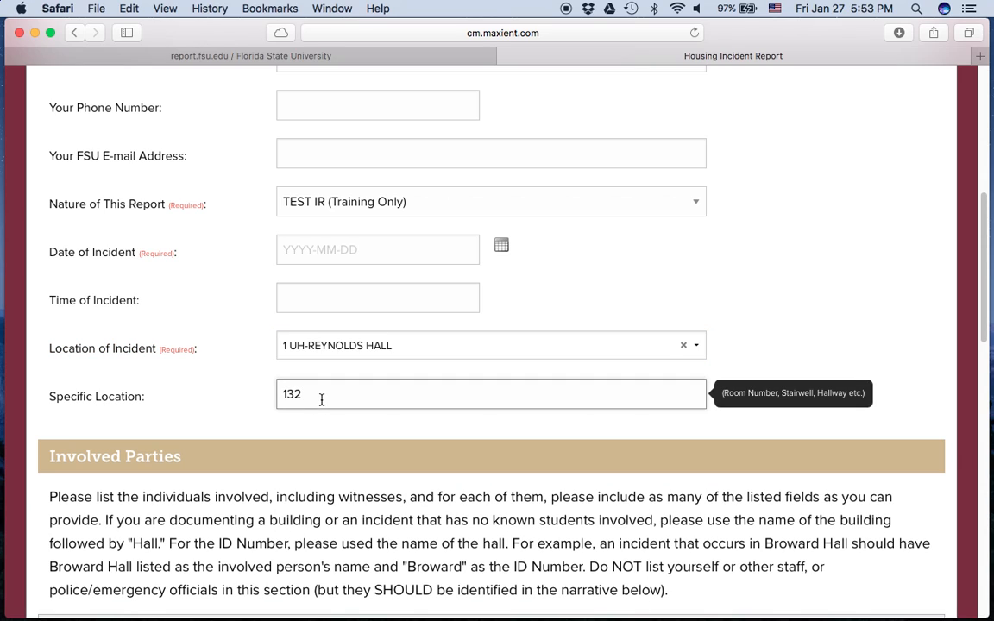
pyautogui.doubleClick(311, 394)
pyautogui.press('BackSpace')
# Re-enter 132 as Specific Location and remove the Reynolds Hall involved-party entry.
pyautogui.write('132')
pyautogui.scroll(-8, 186, 405)
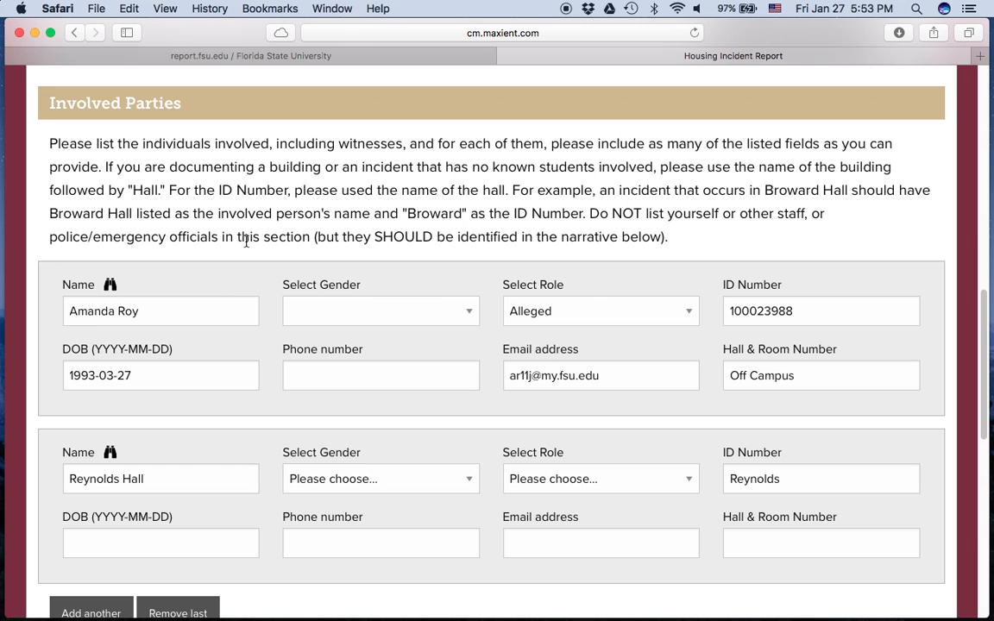
pyautogui.scroll(-1, 245, 242)
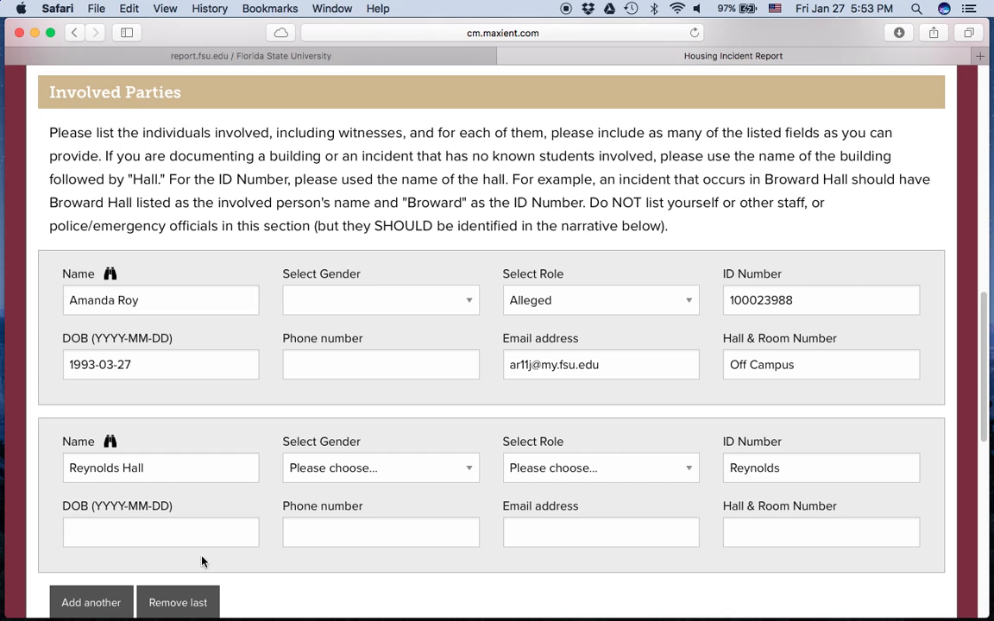
pyautogui.click(186, 602)
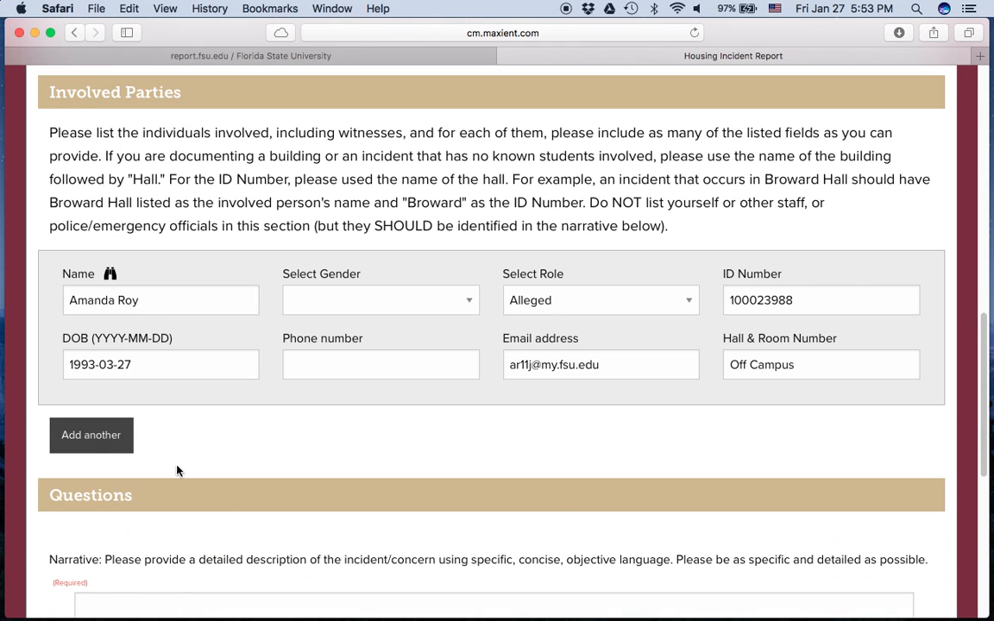
# Enter the student's first and last name in the People Finder search.
pyautogui.click(110, 274)
pyautogui.click(145, 291)
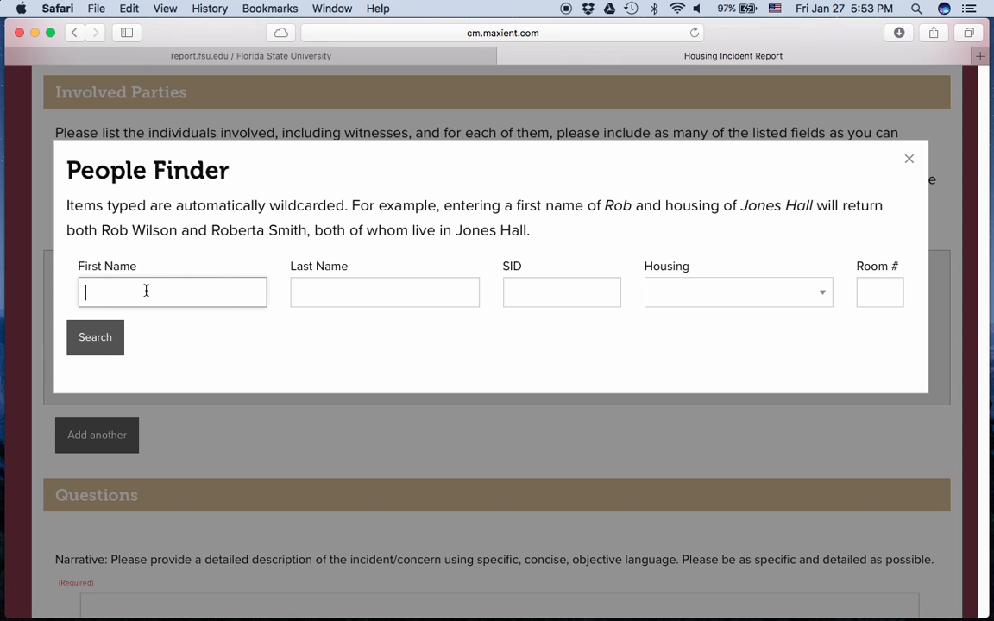
pyautogui.press('Tab')
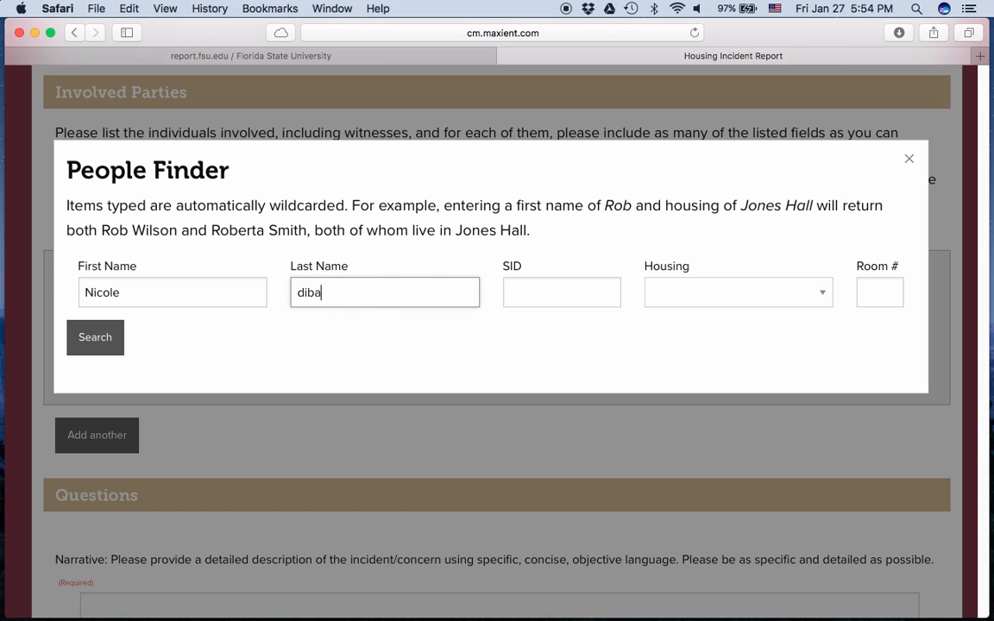
# Search with no housing filter and fill the party entry with the found student.
pyautogui.click(708, 293)
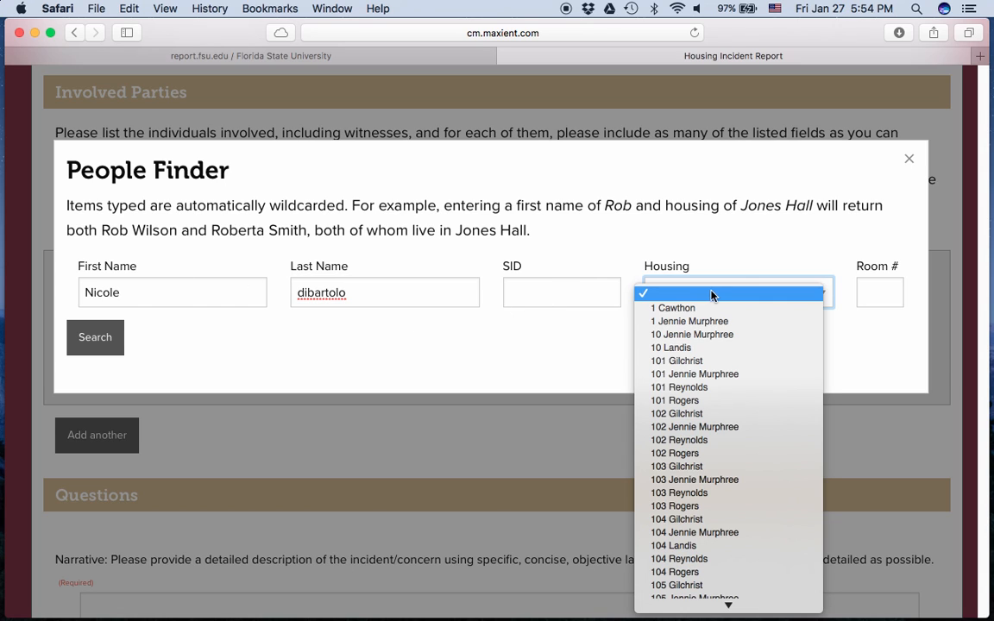
pyautogui.click(761, 251)
pyautogui.click(112, 346)
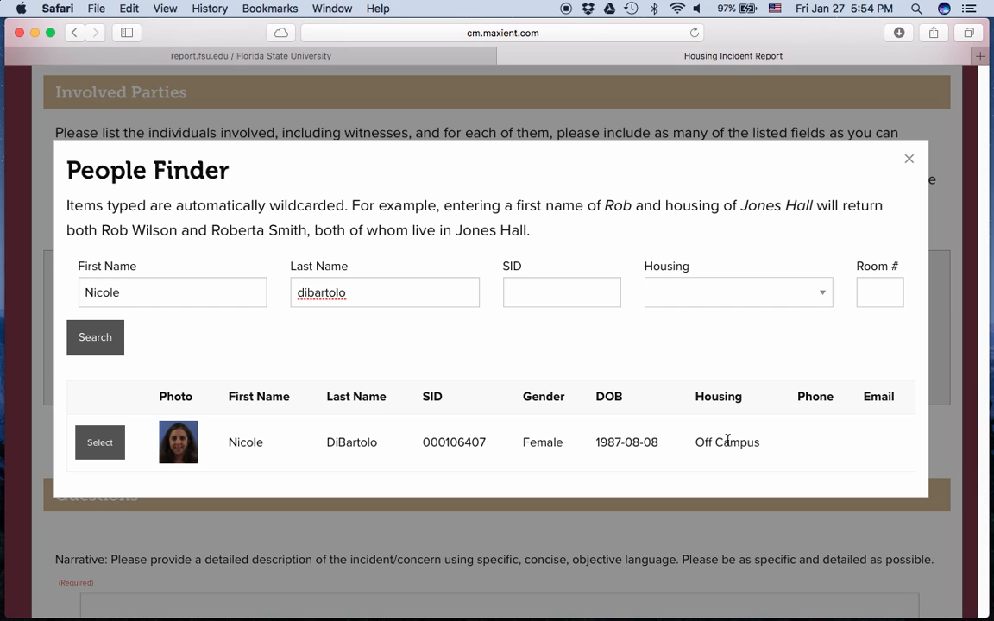
pyautogui.click(100, 447)
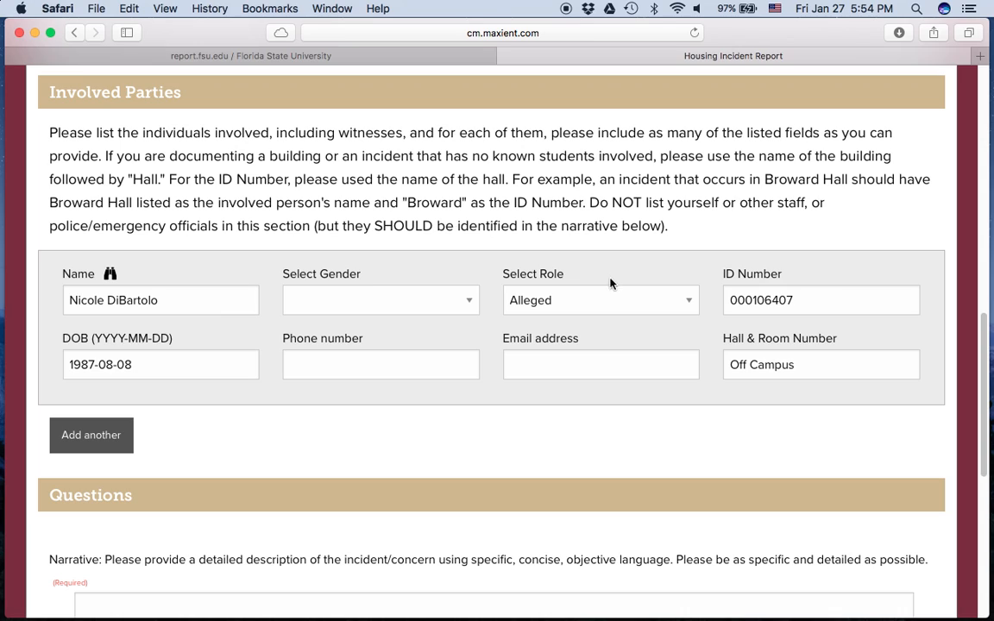
# Keep the first involved party's role set to Alleged.
pyautogui.click(690, 306)
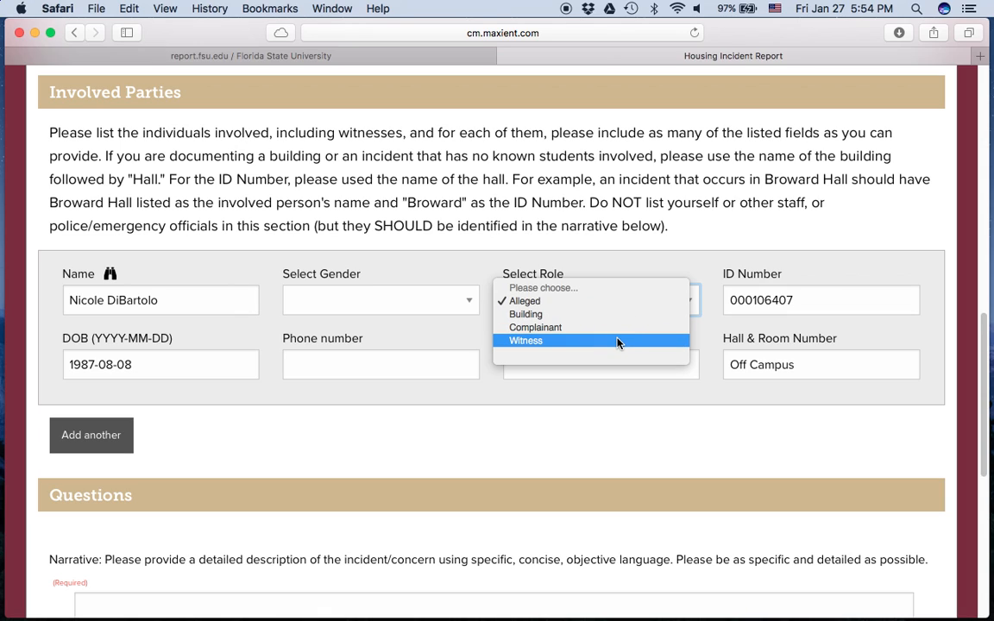
pyautogui.click(546, 302)
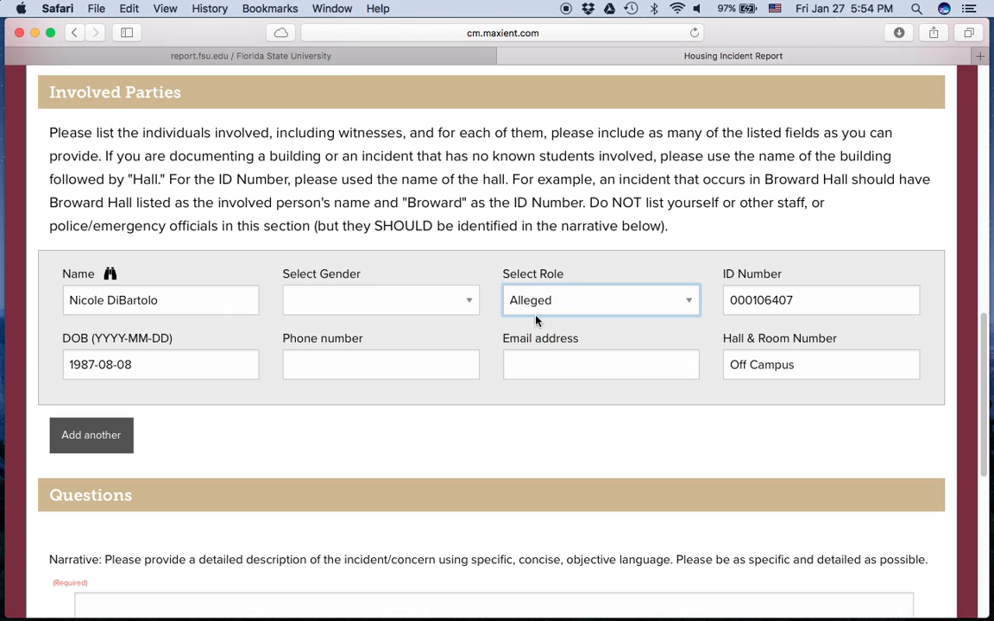
pyautogui.click(270, 392)
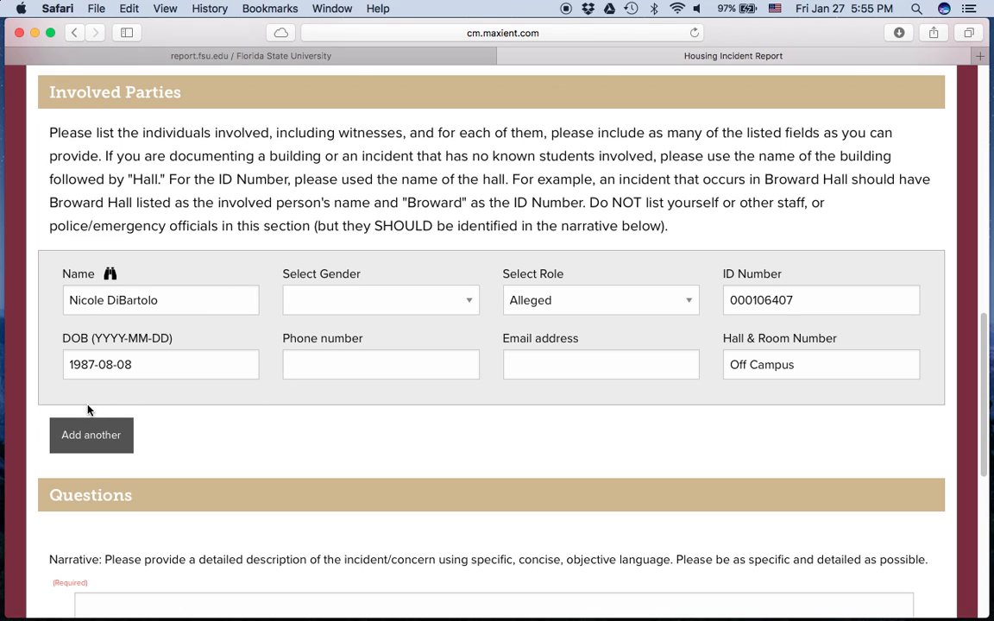
# Add a second involved-party entry named Reynolds Hall.
pyautogui.click(87, 436)
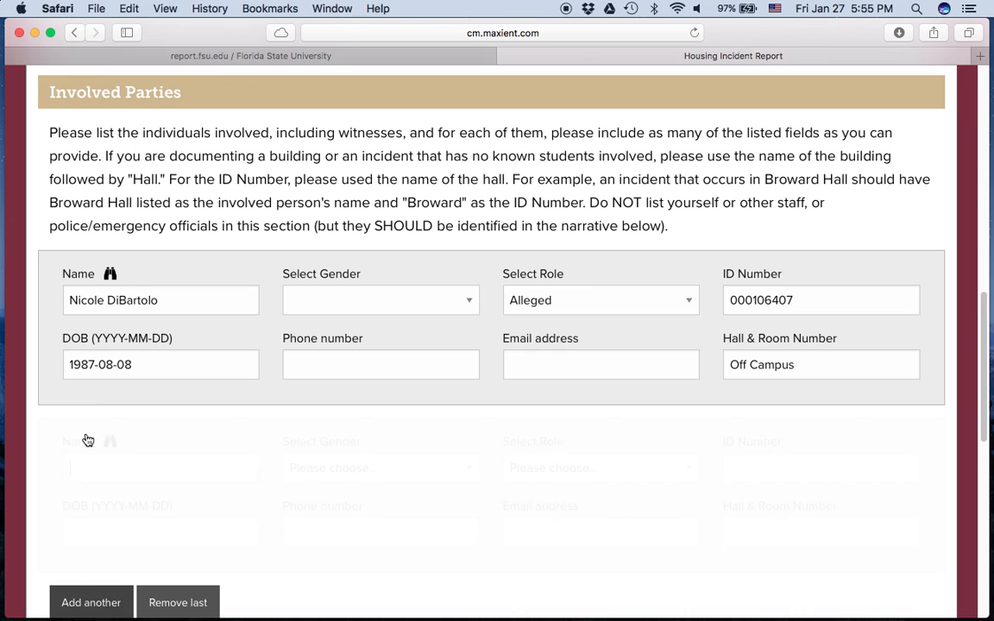
pyautogui.scroll(-3, 222, 416)
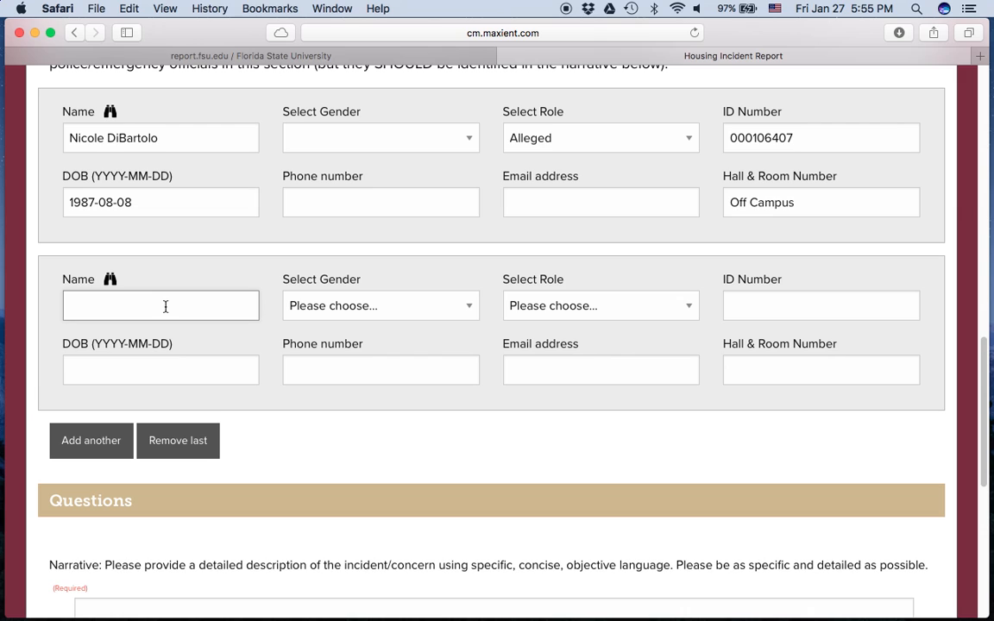
pyautogui.scroll(1, 165, 306)
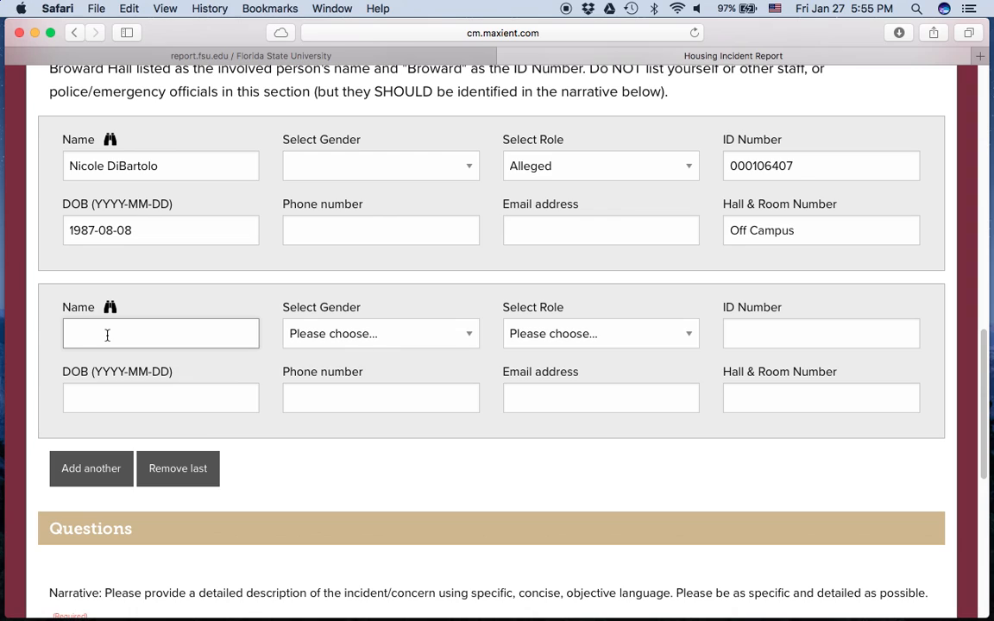
pyautogui.write('Reynolds Hall')
# Give the Reynolds Hall entry ID Number Reynolds and role Building.
pyautogui.click(759, 333)
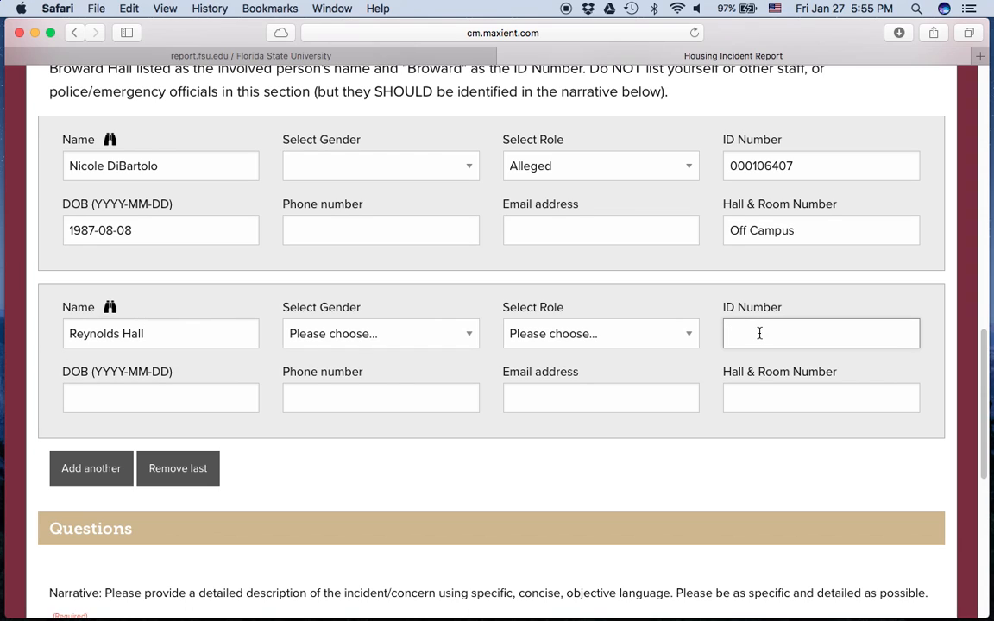
pyautogui.write('Reynolds')
pyautogui.click(635, 333)
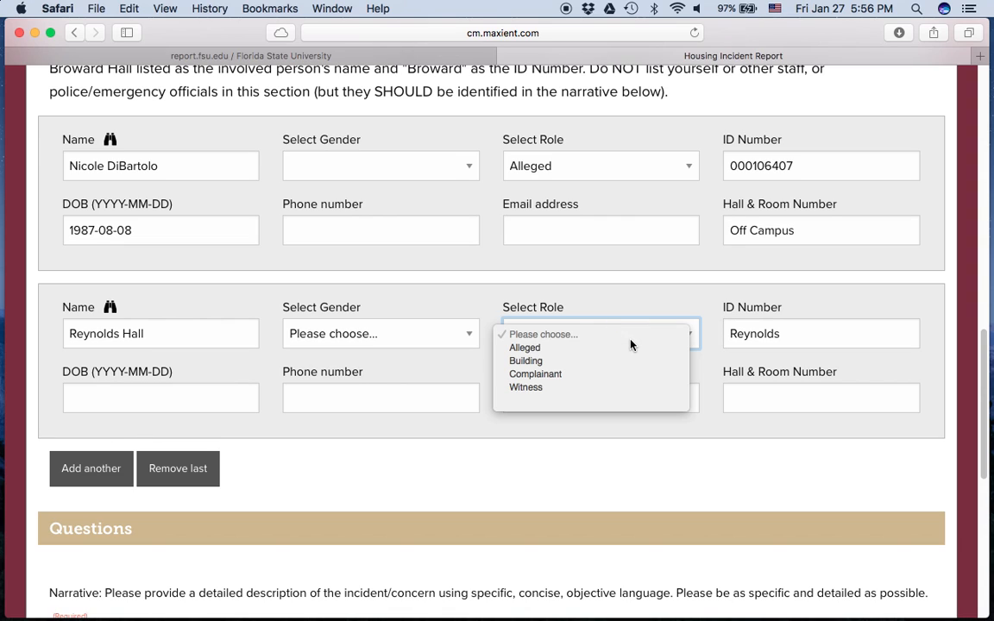
pyautogui.click(524, 358)
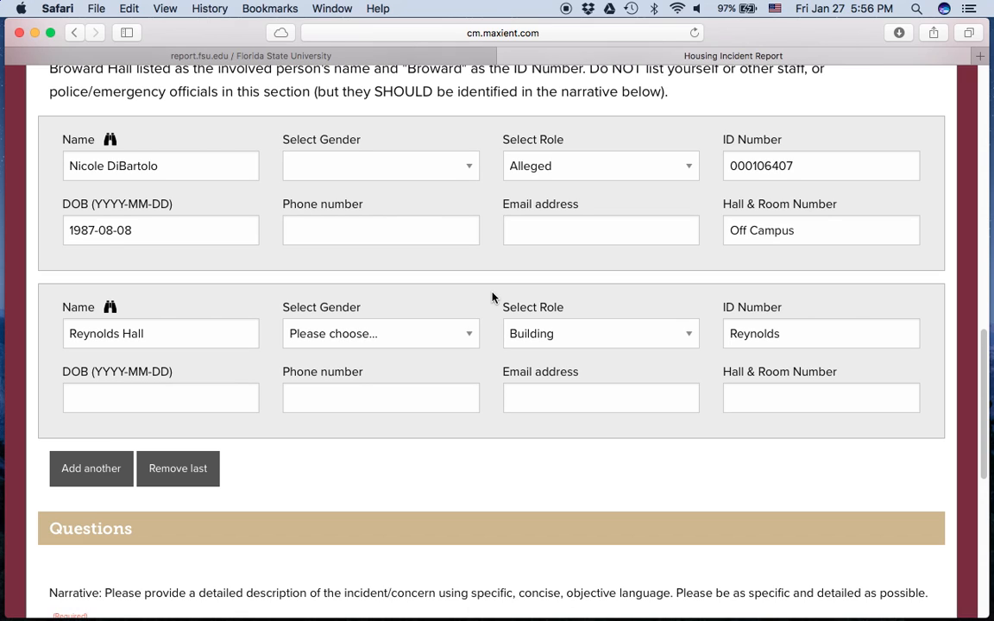
pyautogui.scroll(-5, 268, 280)
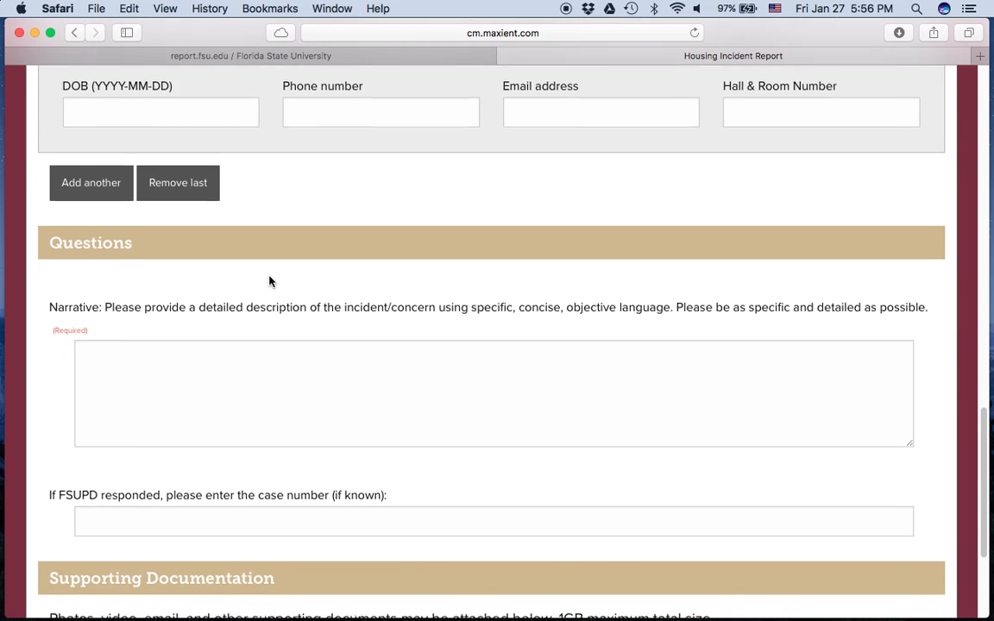
pyautogui.scroll(-2, 49, 282)
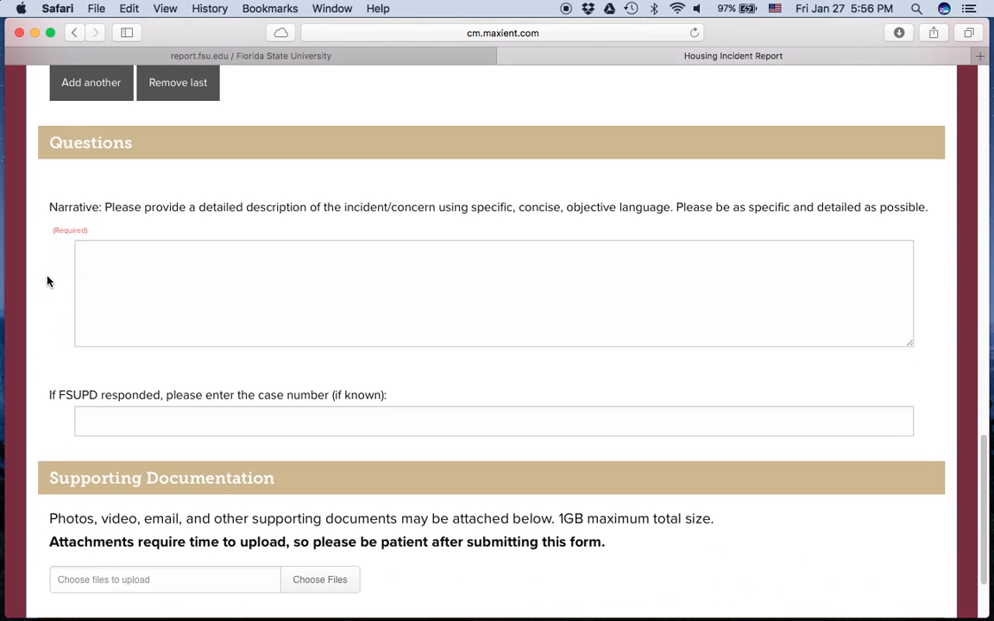
pyautogui.scroll(-2, 41, 318)
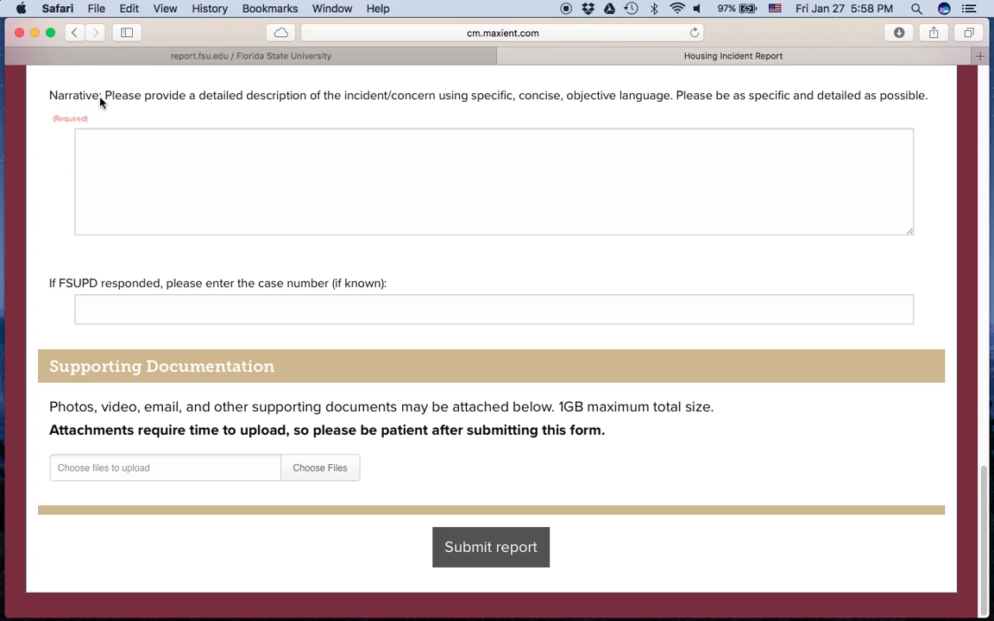
pyautogui.click(99, 315)
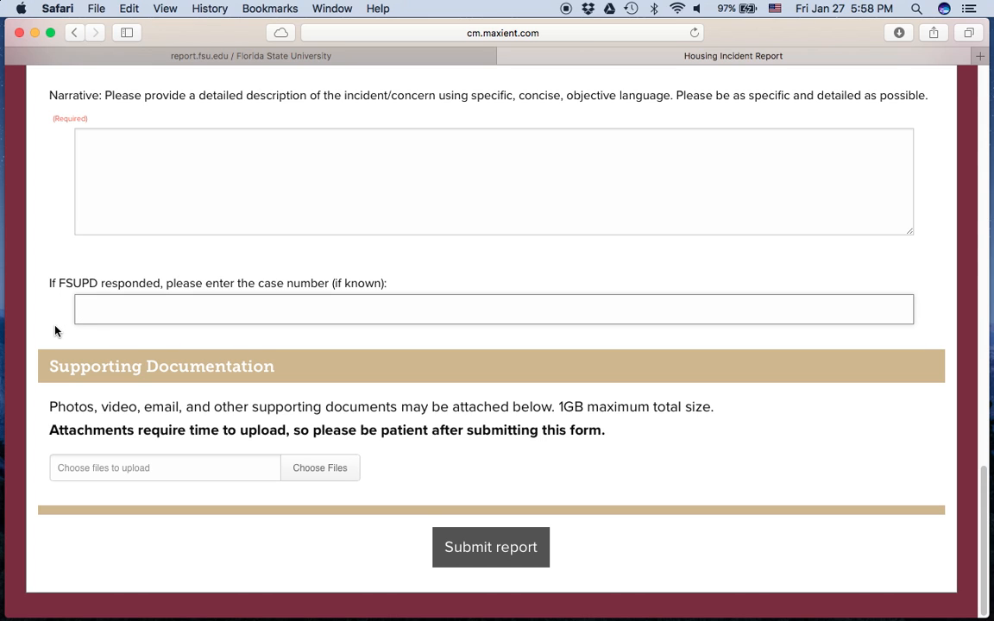
pyautogui.scroll(1, 54, 330)
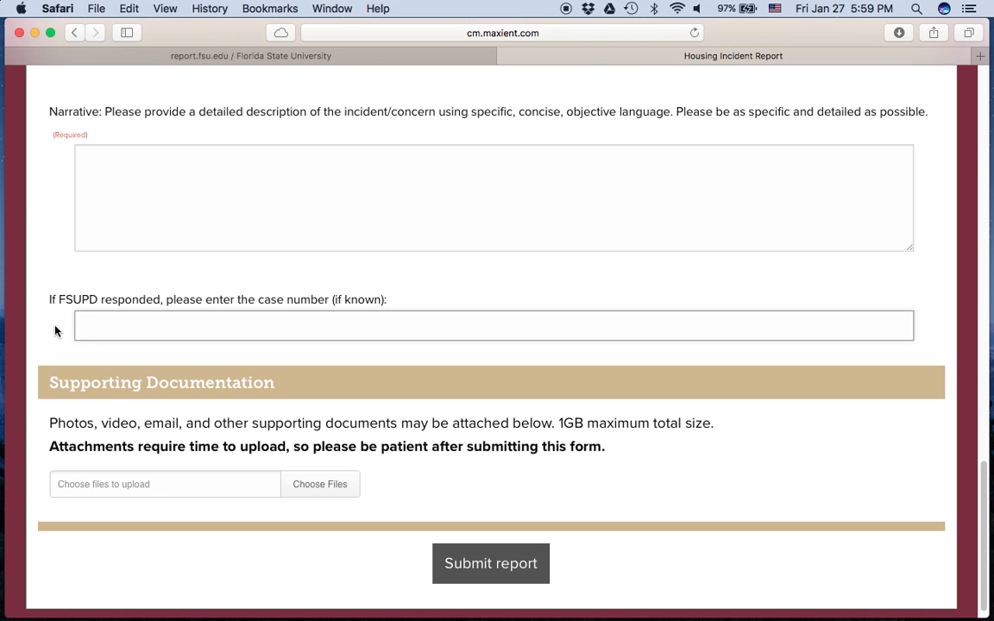
pyautogui.scroll(-1, 54, 331)
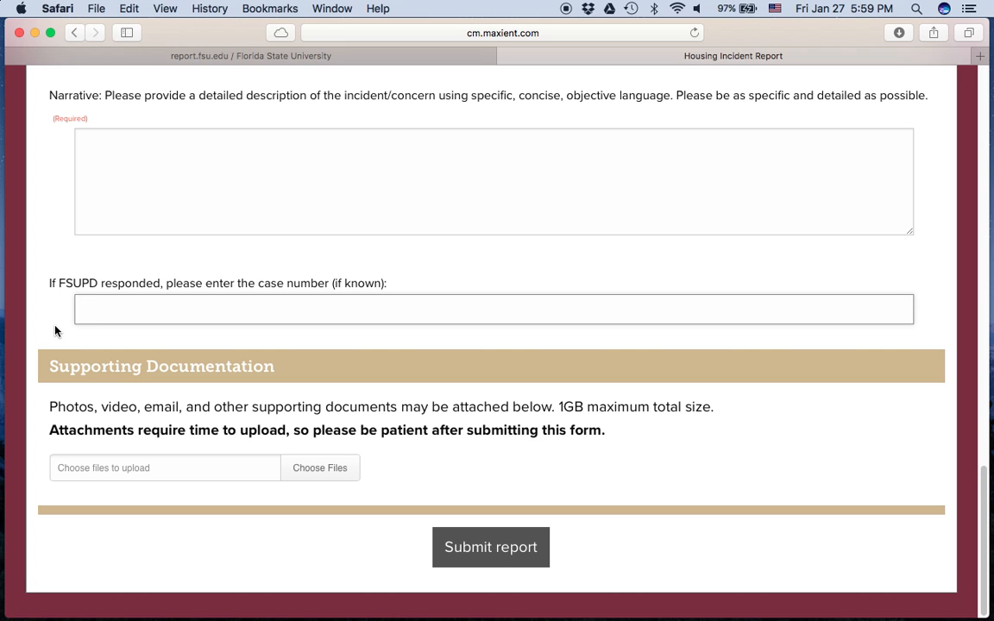
pyautogui.scroll(5, 55, 331)
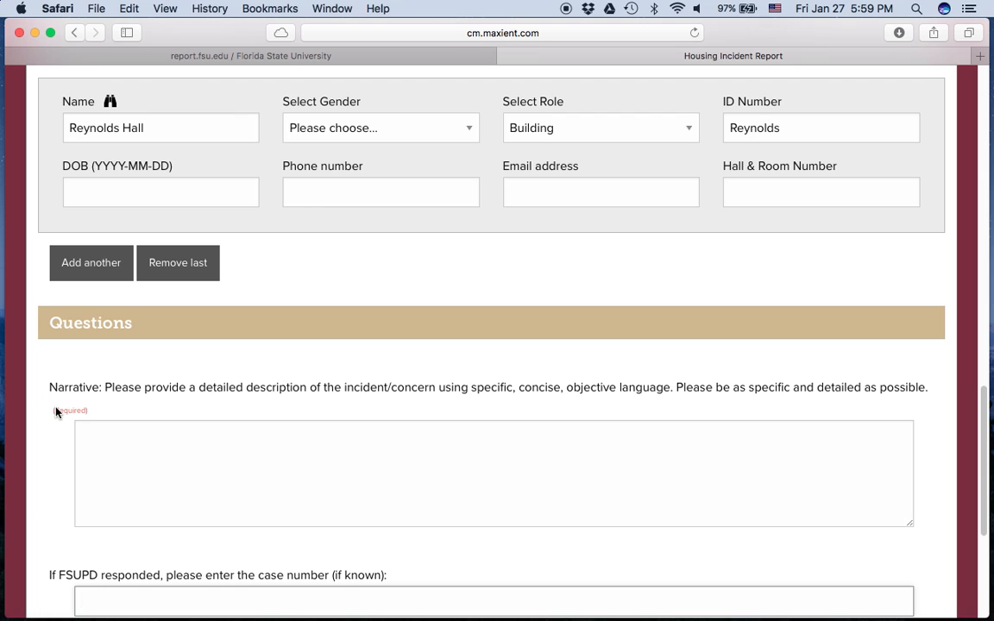
pyautogui.scroll(-2, 49, 399)
pyautogui.scroll(-3, 49, 400)
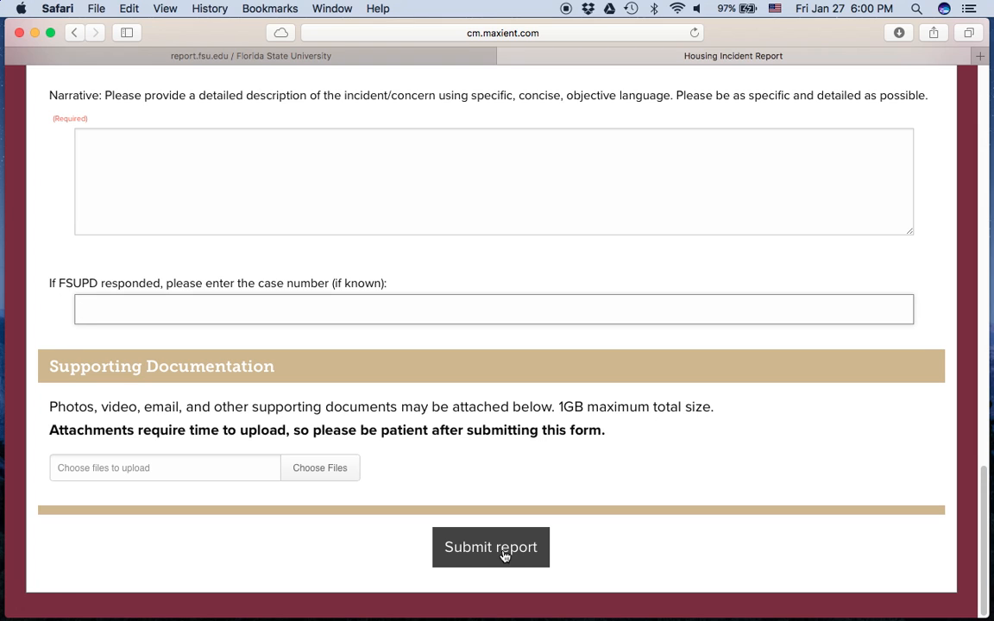
pyautogui.scroll(20, 504, 556)
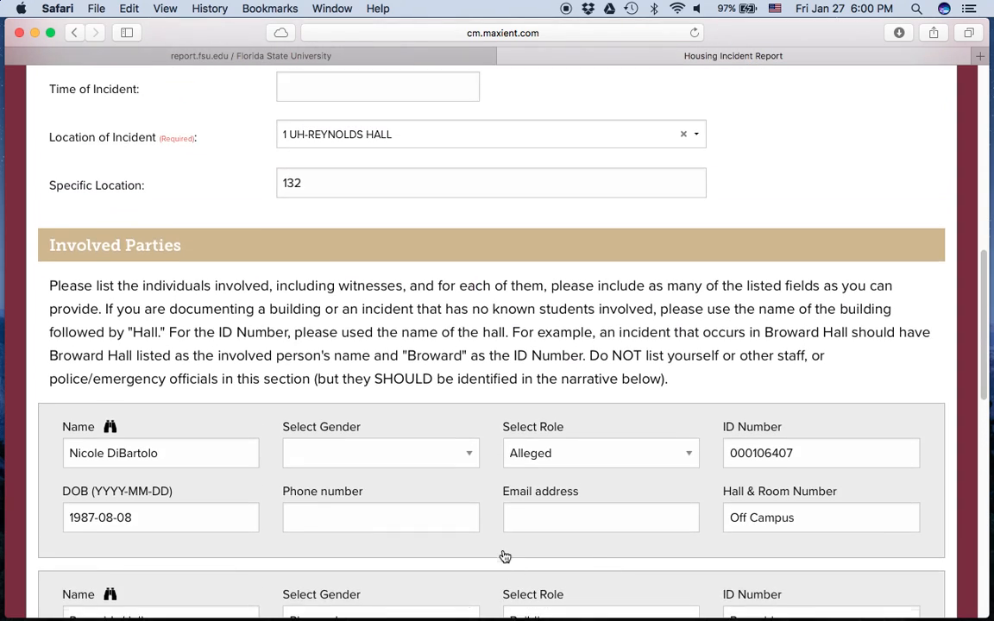